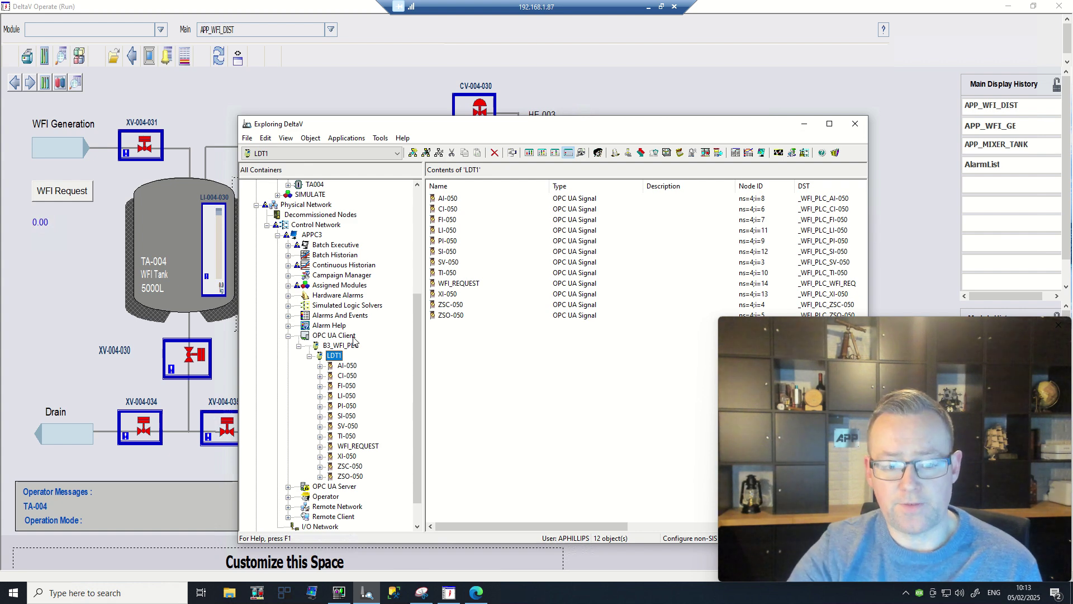
# Bring up the DeltaV Network Architecture Example PDF in Edge from the taskbar.
pyautogui.click(476, 592)
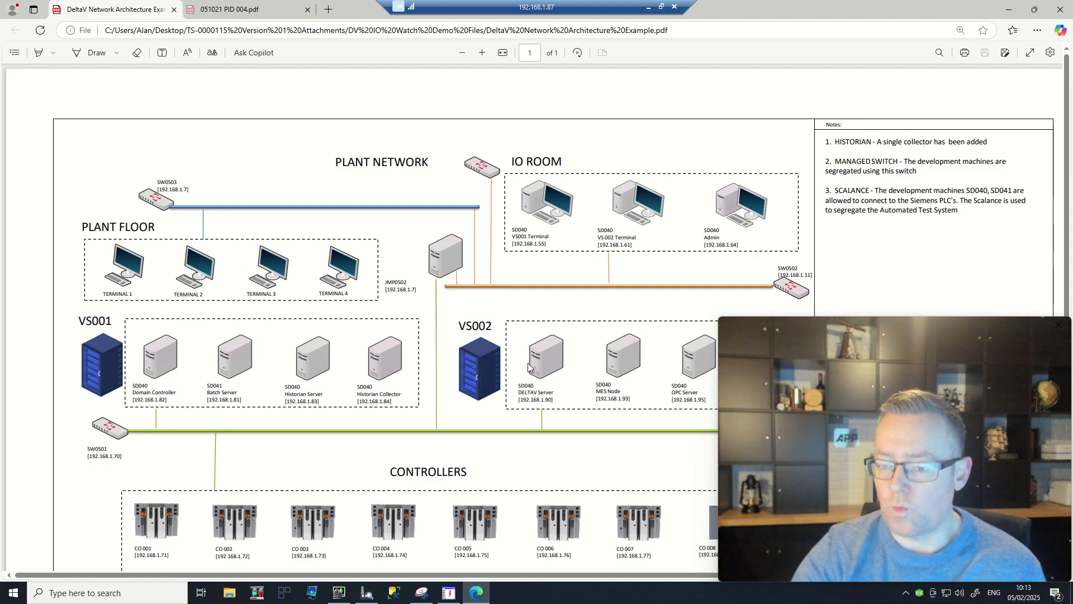
# Switch to the APPC1 TIA Portal session showing WFI Generation DB [DB20] online.
pyautogui.hotkey('alt', 'Tab')
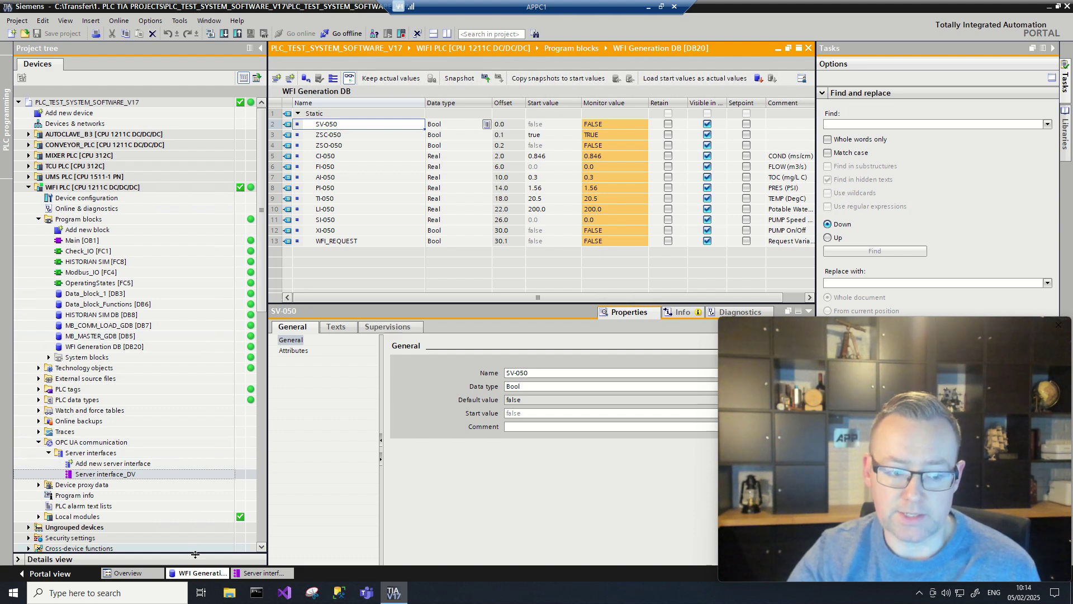
# View the Server interface_DV OPC UA mapping, then minimize the APPC1 session.
pyautogui.click(260, 572)
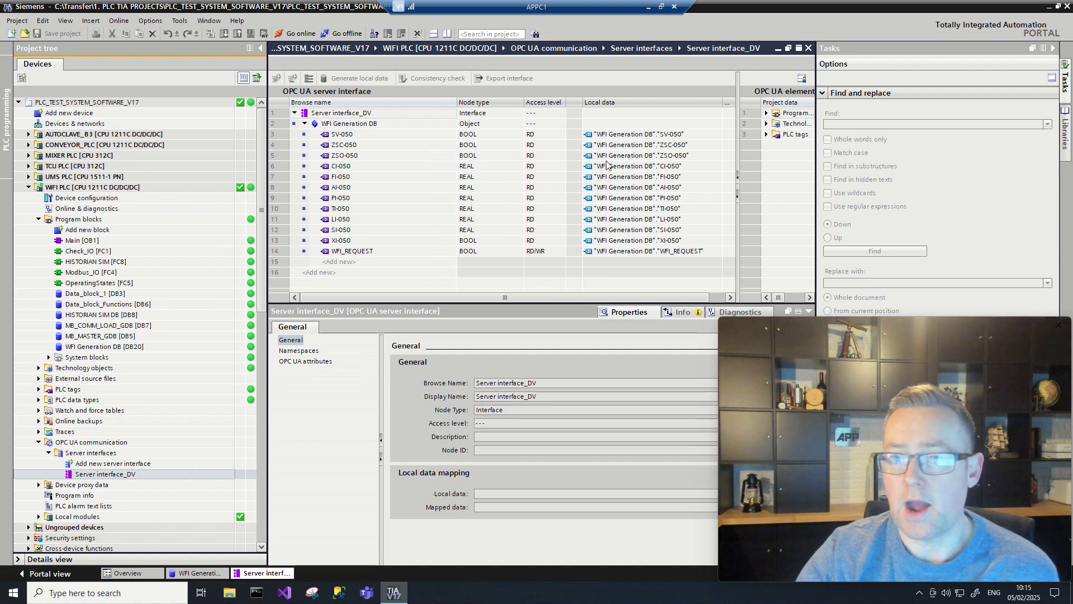
pyautogui.click(648, 7)
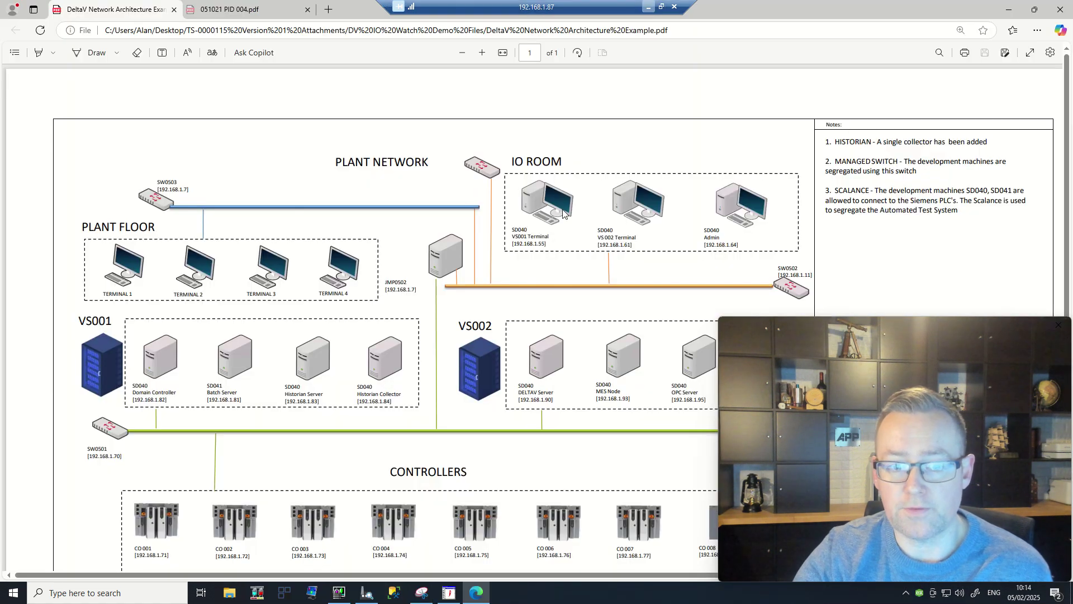
# View the 051021 PID 004 P&ID drawing, then minimize Edge to reveal DeltaV Explorer.
pyautogui.click(276, 15)
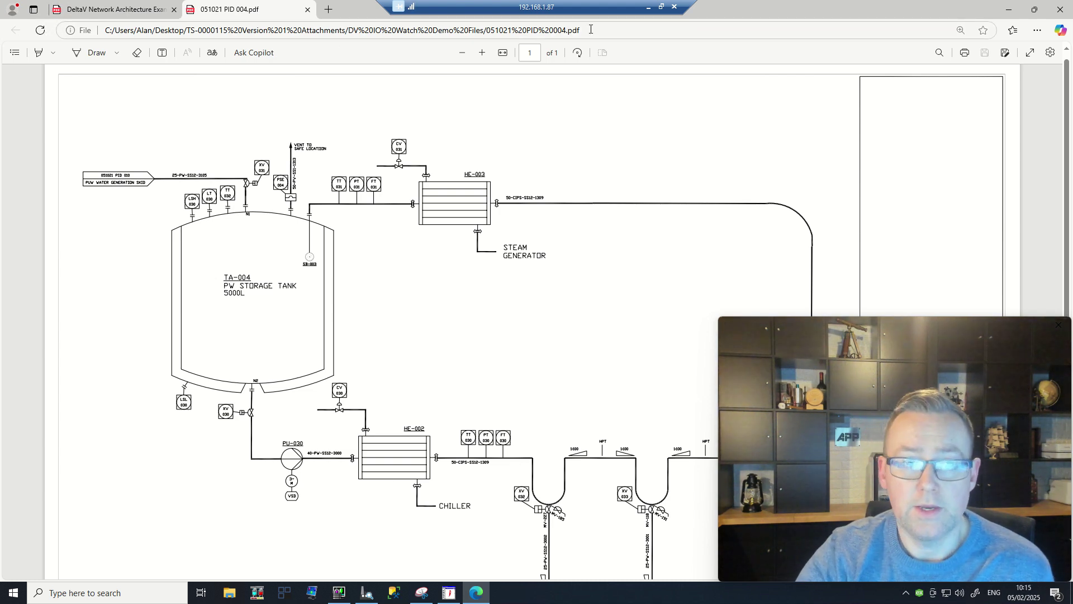
pyautogui.click(1001, 11)
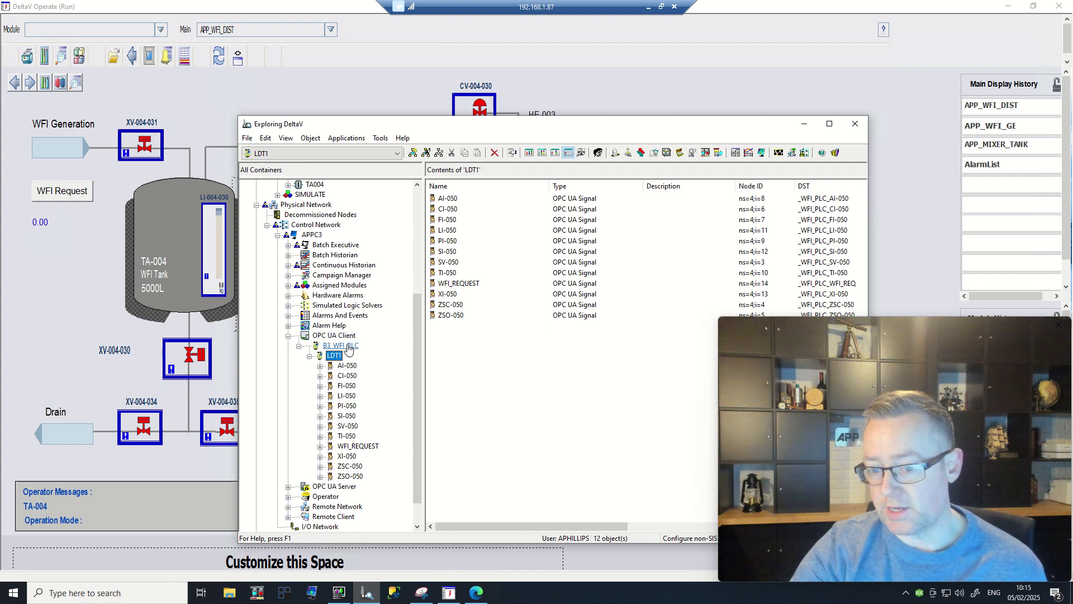
pyautogui.click(347, 346)
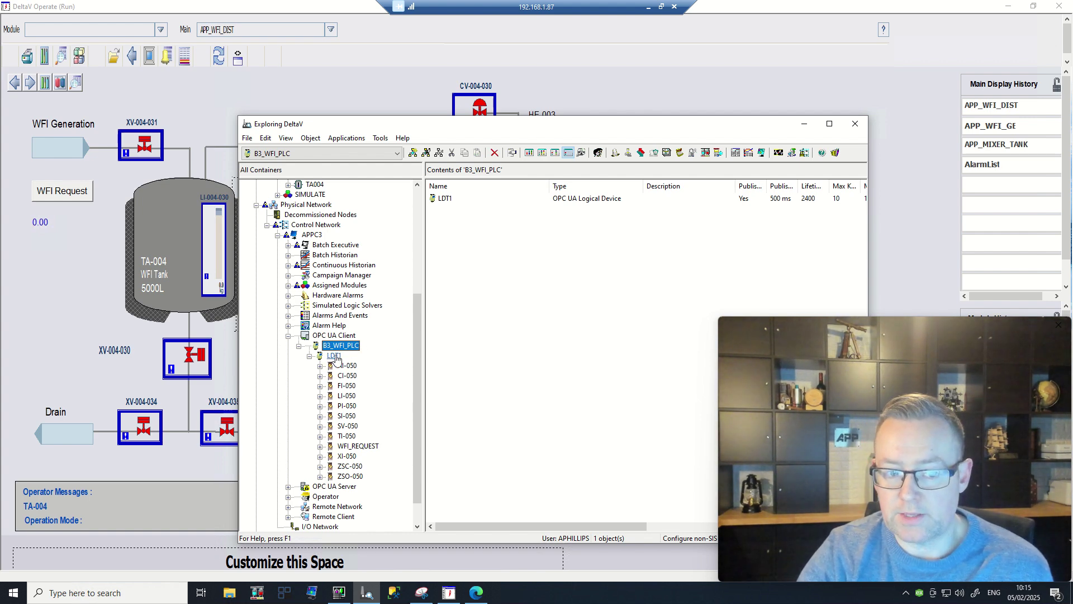
pyautogui.rightClick(334, 356)
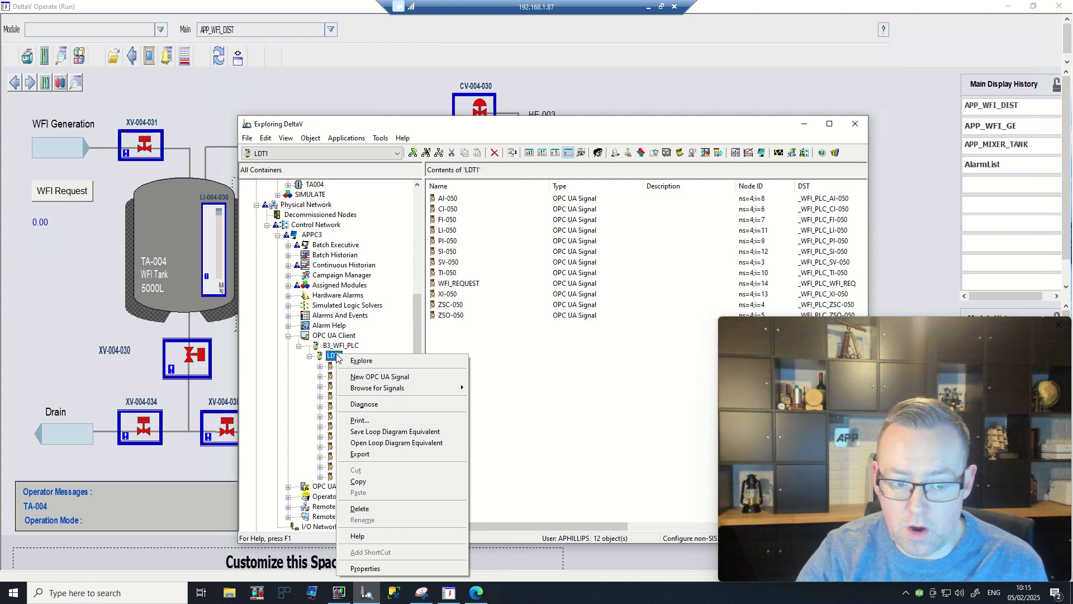
pyautogui.moveTo(410, 389)
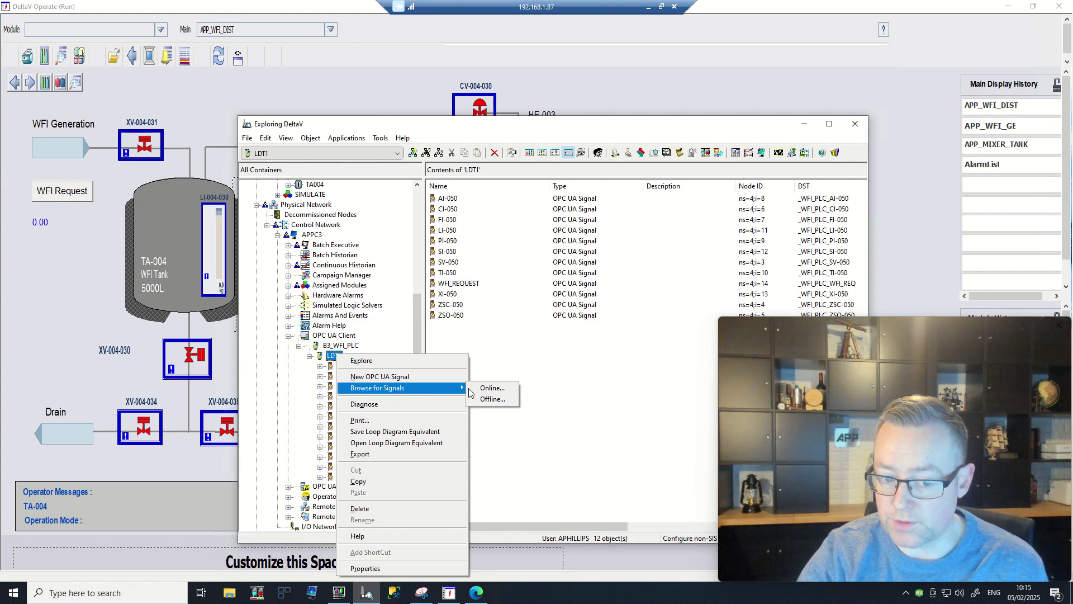
pyautogui.click(492, 388)
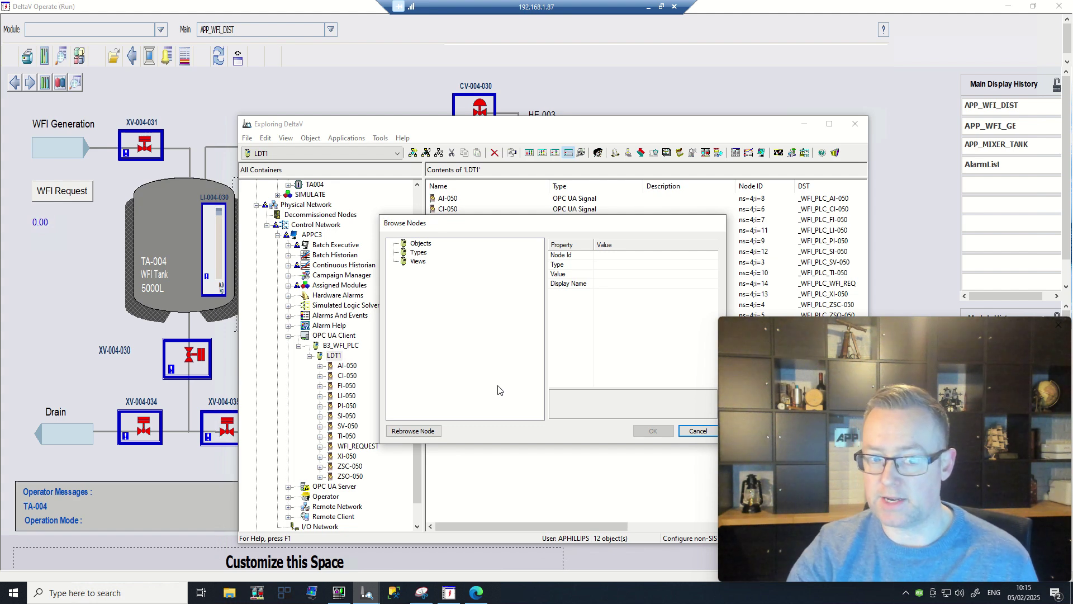
pyautogui.click(419, 243)
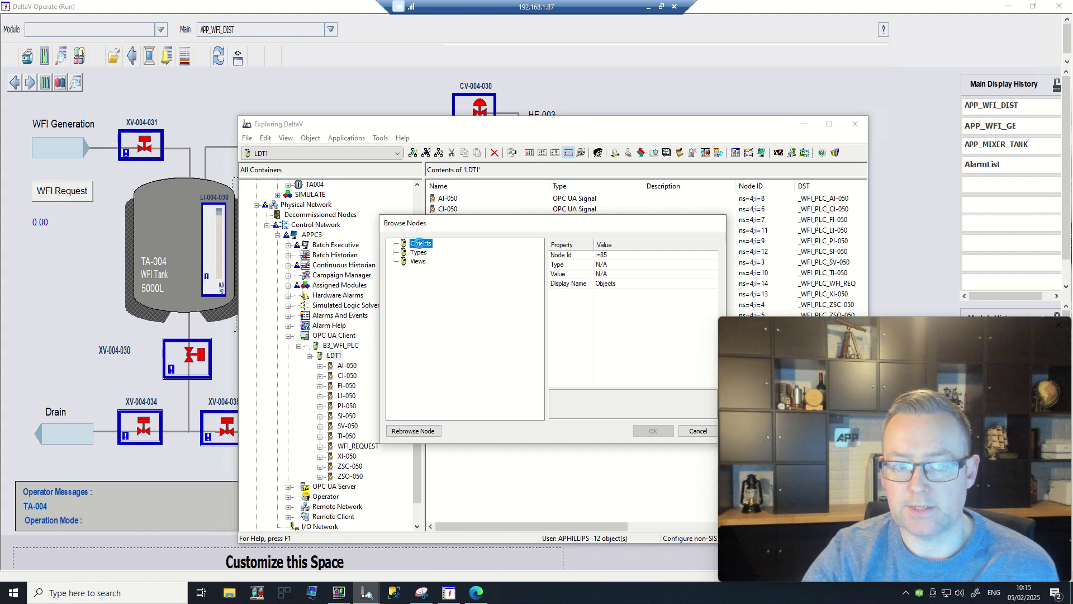
pyautogui.doubleClick(420, 243)
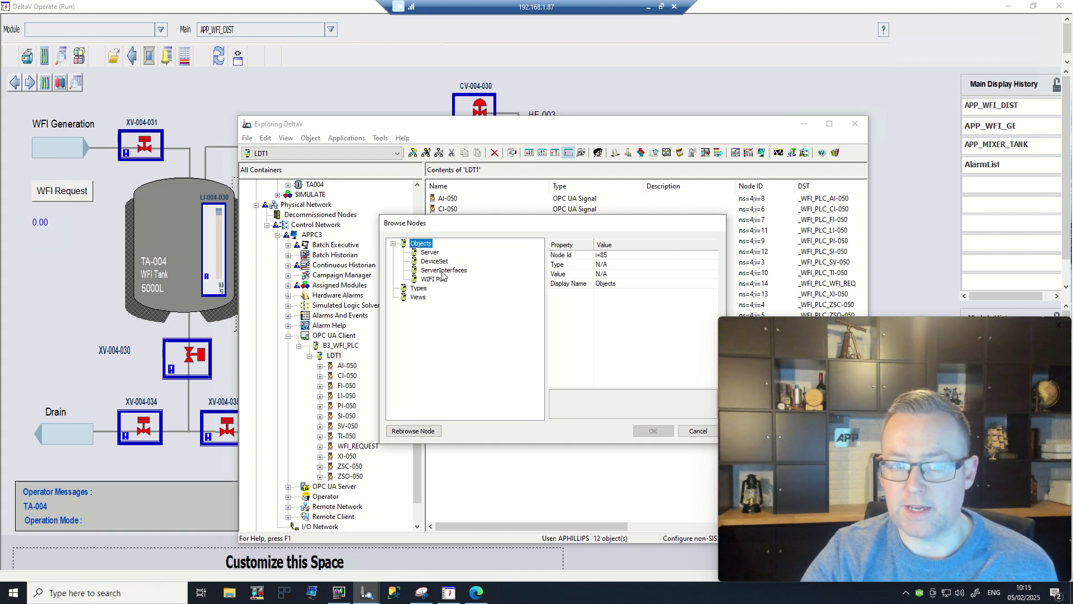
pyautogui.doubleClick(445, 270)
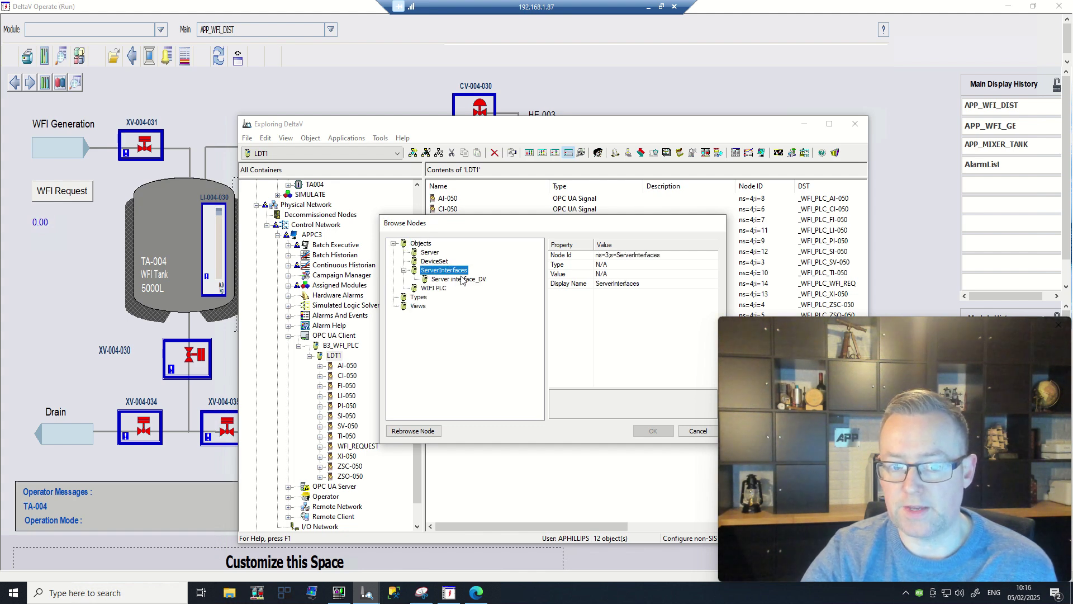
pyautogui.click(463, 279)
pyautogui.doubleClick(464, 278)
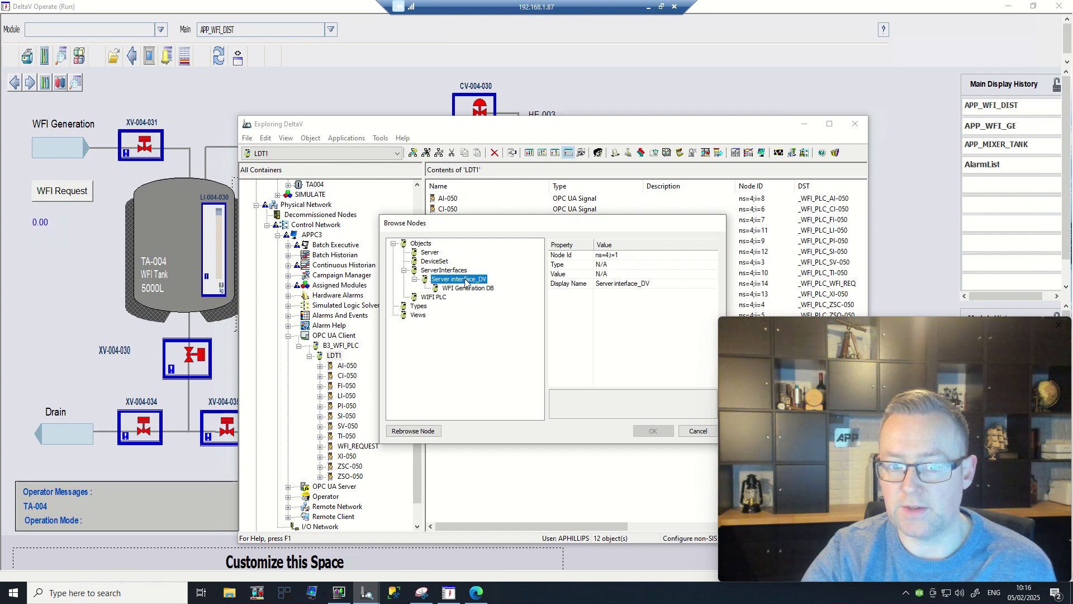
pyautogui.doubleClick(468, 288)
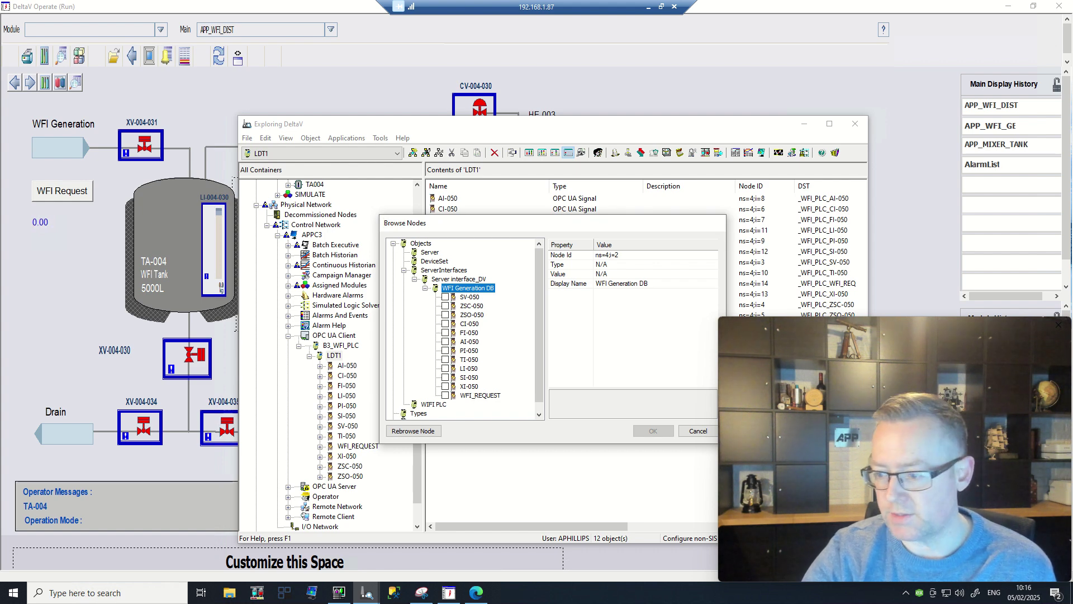
pyautogui.hotkey('alt', 'Tab')
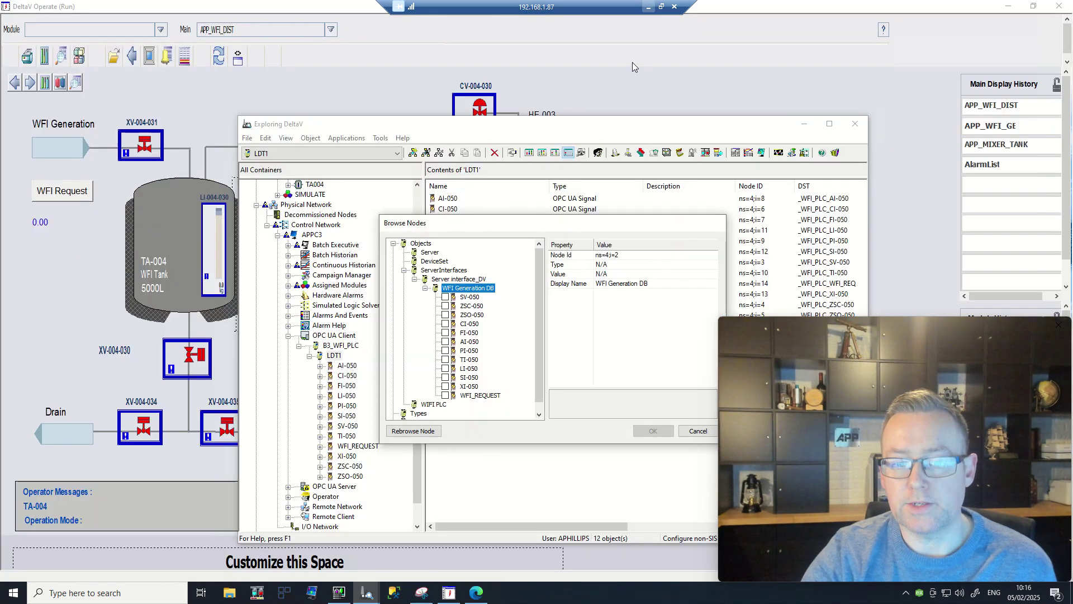
pyautogui.hotkey('alt', 'Tab')
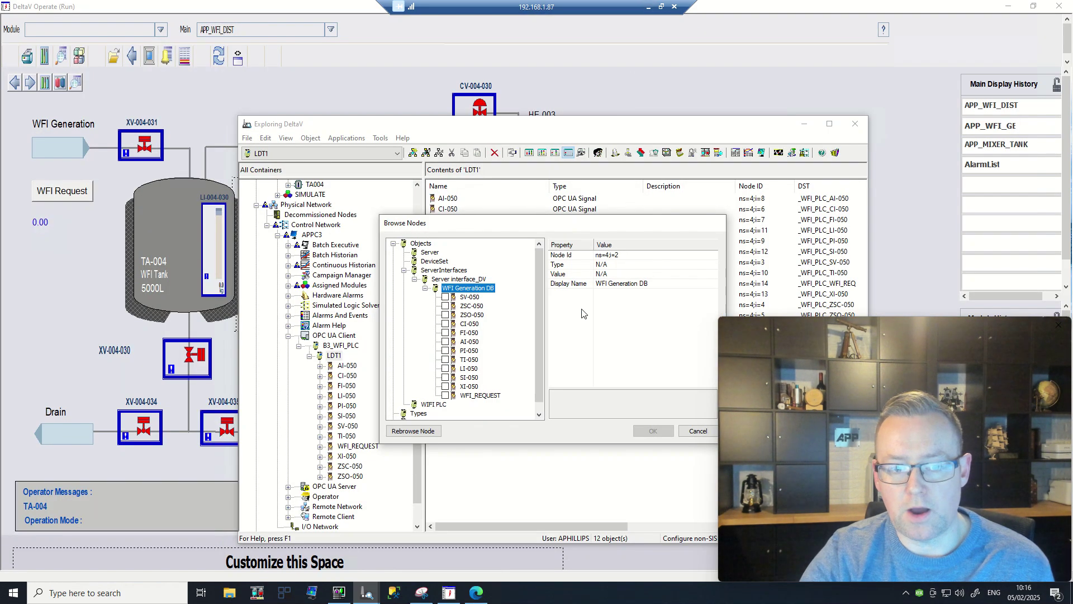
pyautogui.click(697, 431)
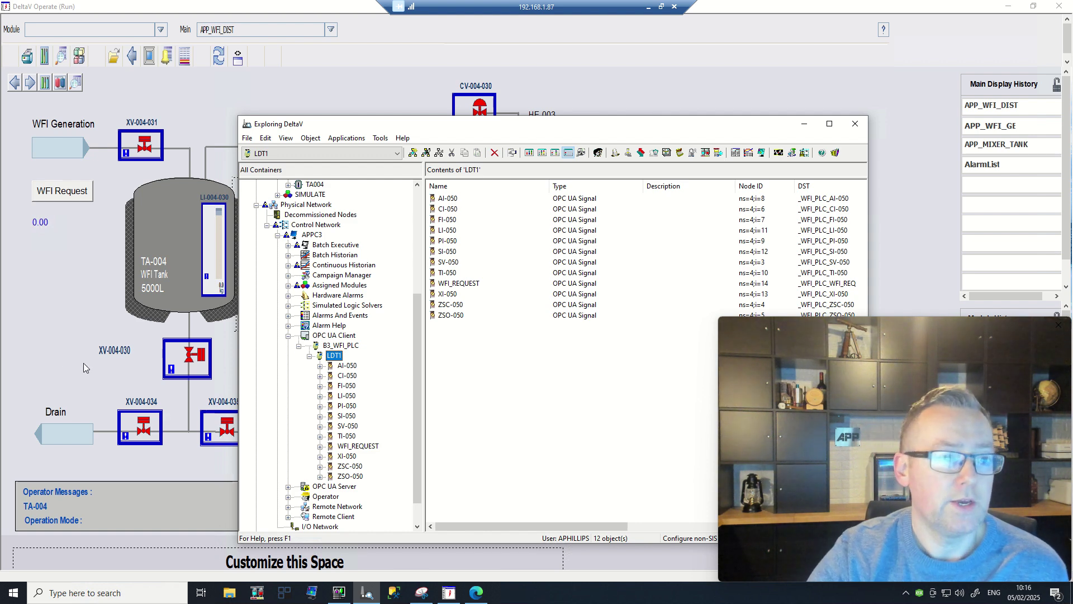
# Bring DeltaV Operate forward and load APP_WFI_GEN, then APP_WFI_DIST, as the main picture.
pyautogui.click(48, 307)
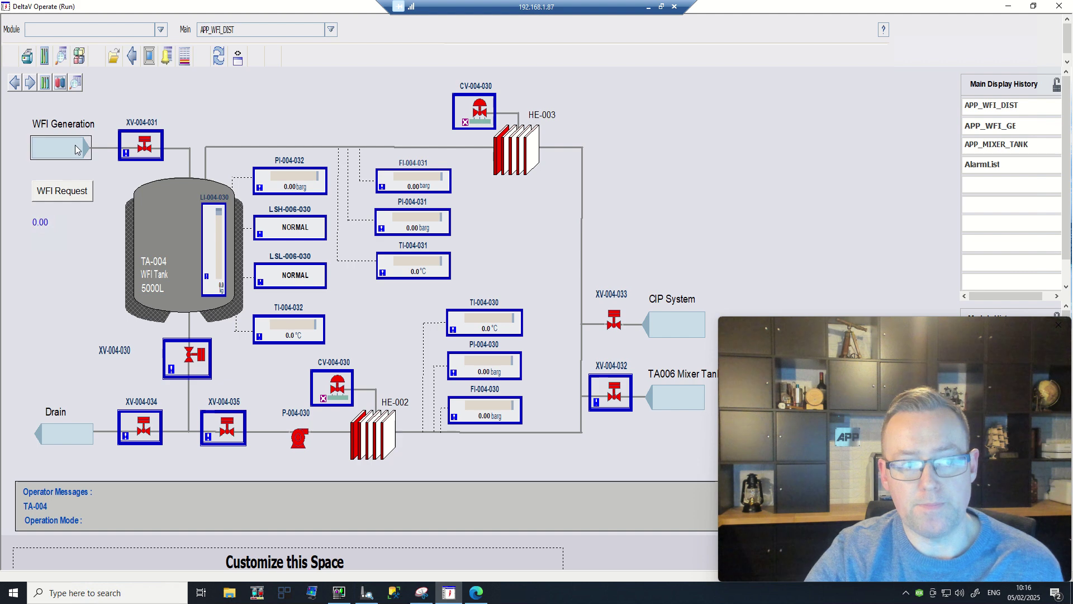
pyautogui.click(113, 55)
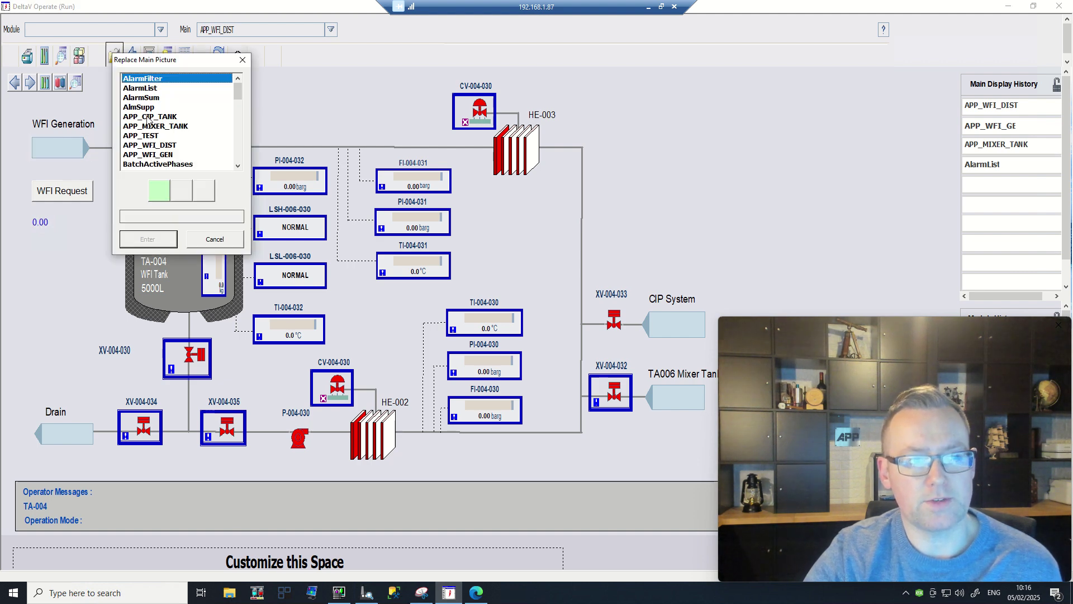
pyautogui.doubleClick(164, 155)
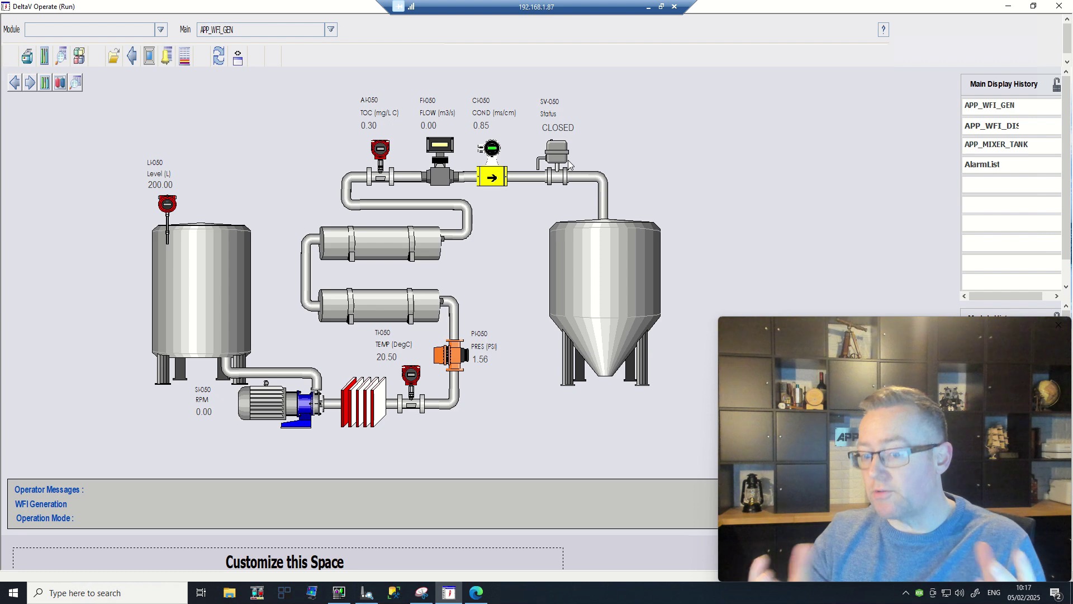
pyautogui.click(115, 56)
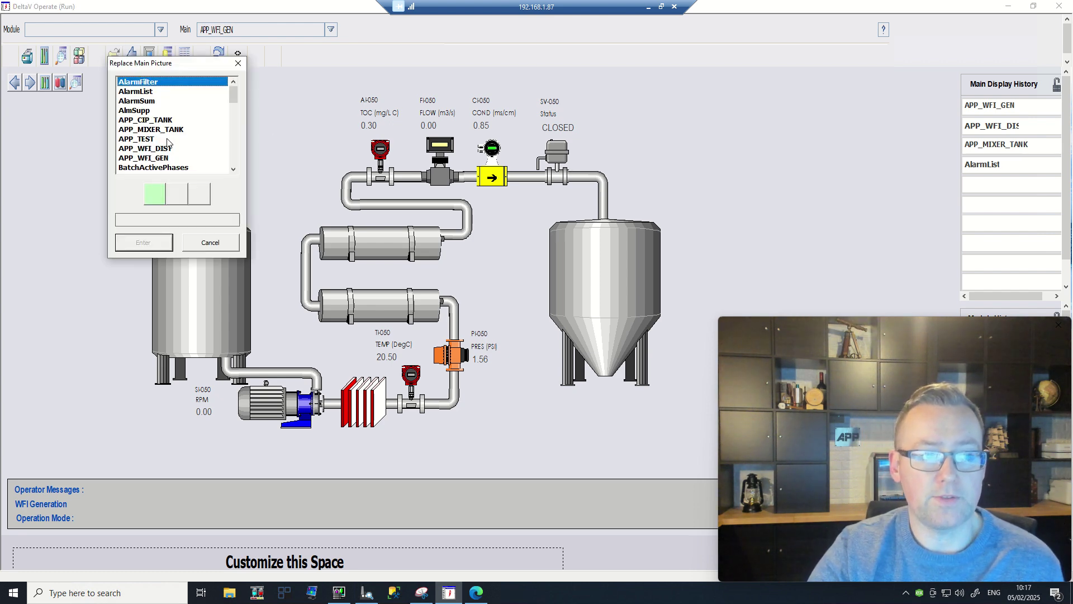
pyautogui.click(166, 148)
pyautogui.click(168, 241)
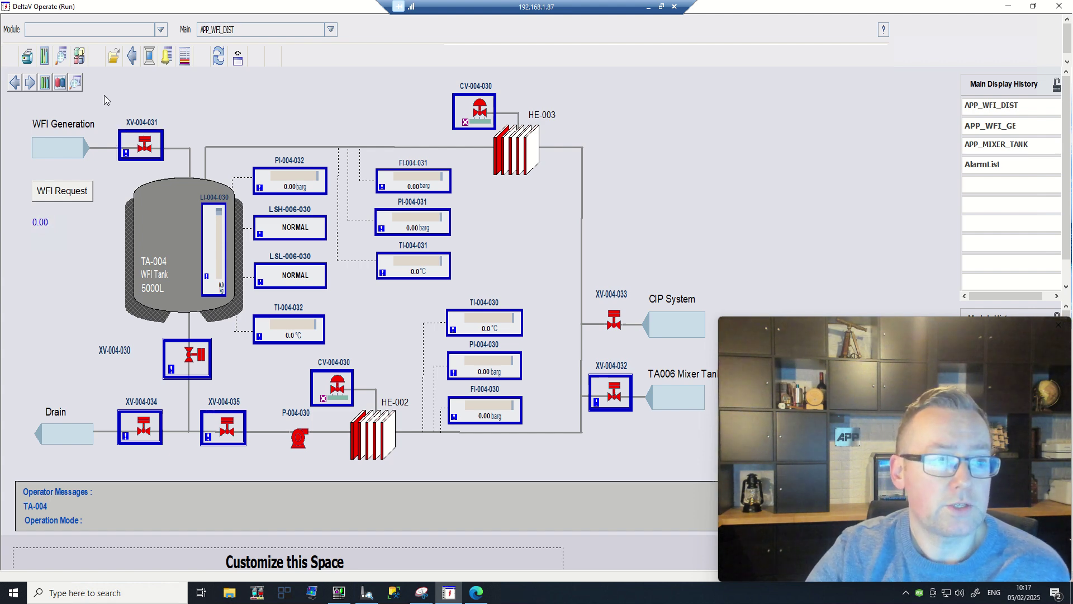
# Load the APP_WFI_GEN water generation display again.
pyautogui.click(112, 61)
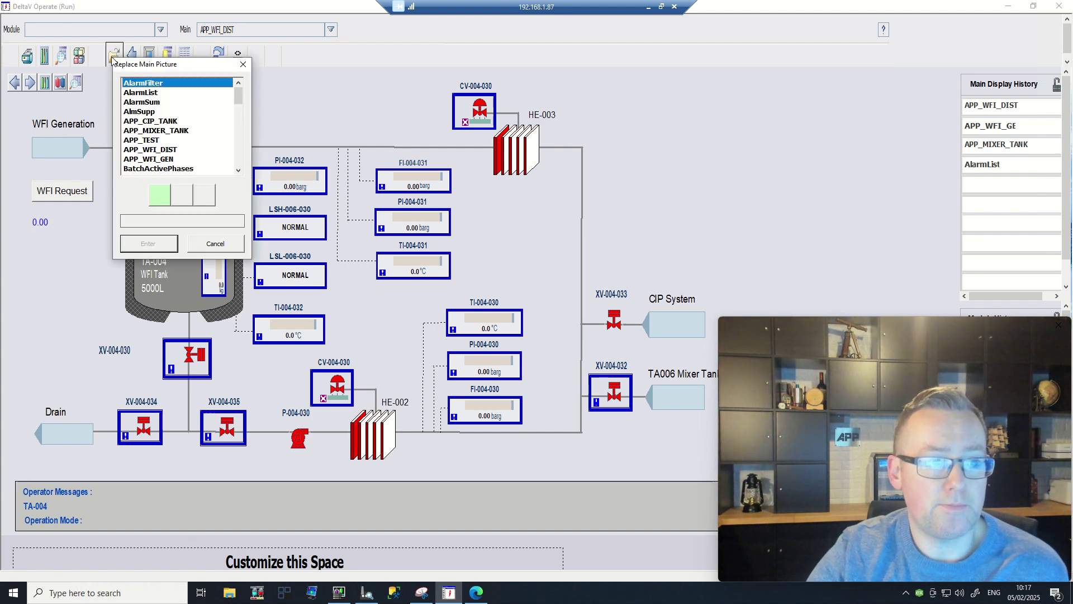
pyautogui.click(166, 159)
pyautogui.doubleClick(166, 159)
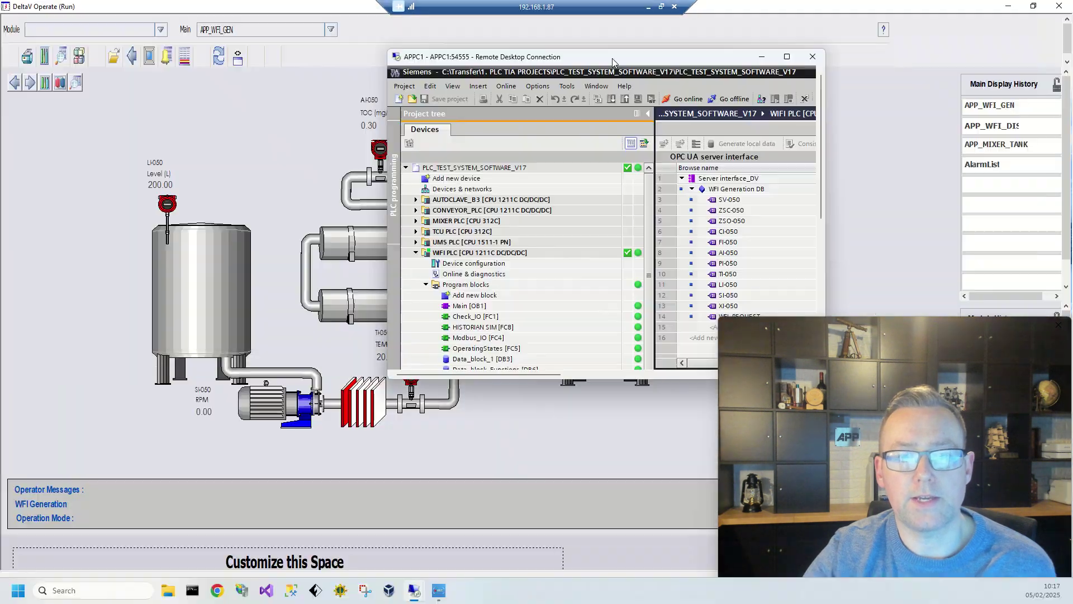
# Maximize the TIA Portal session and show the WFI Generation DB block.
pyautogui.moveTo(612, 58); pyautogui.dragTo(615, 198)
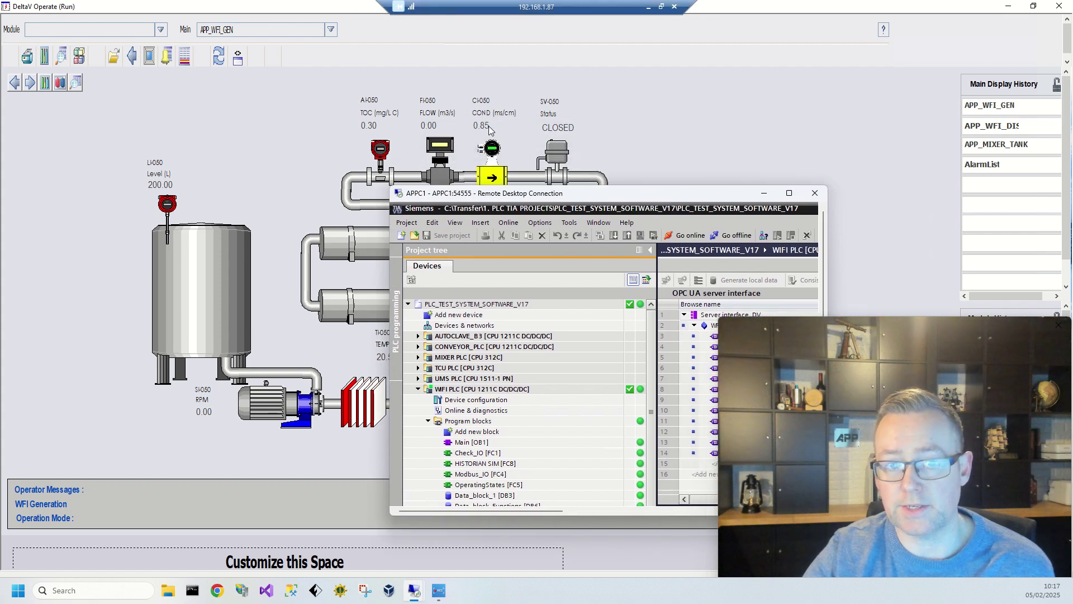
pyautogui.doubleClick(646, 193)
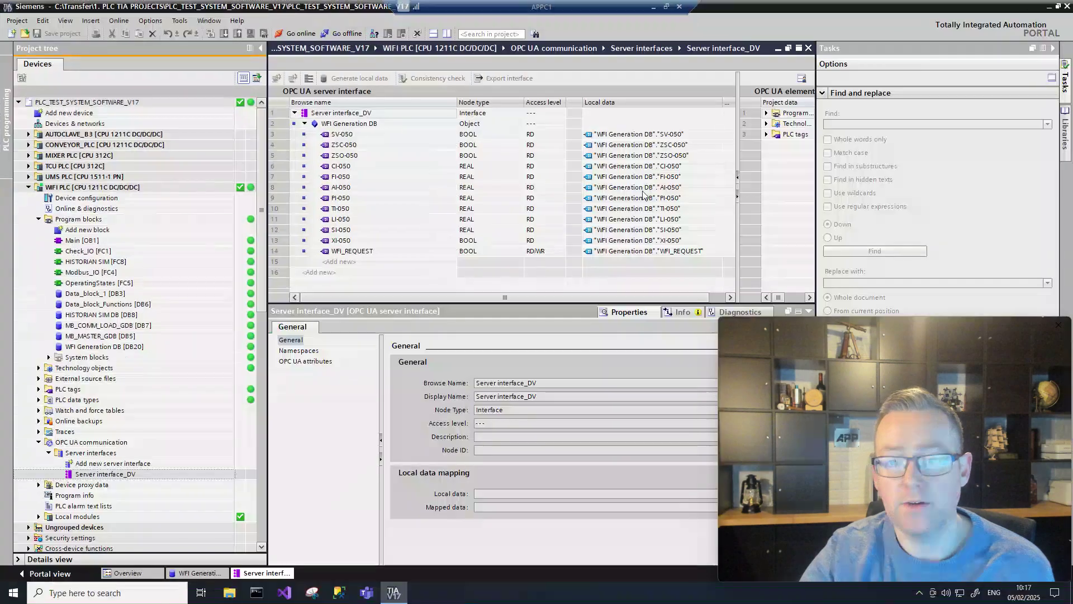
pyautogui.click(218, 574)
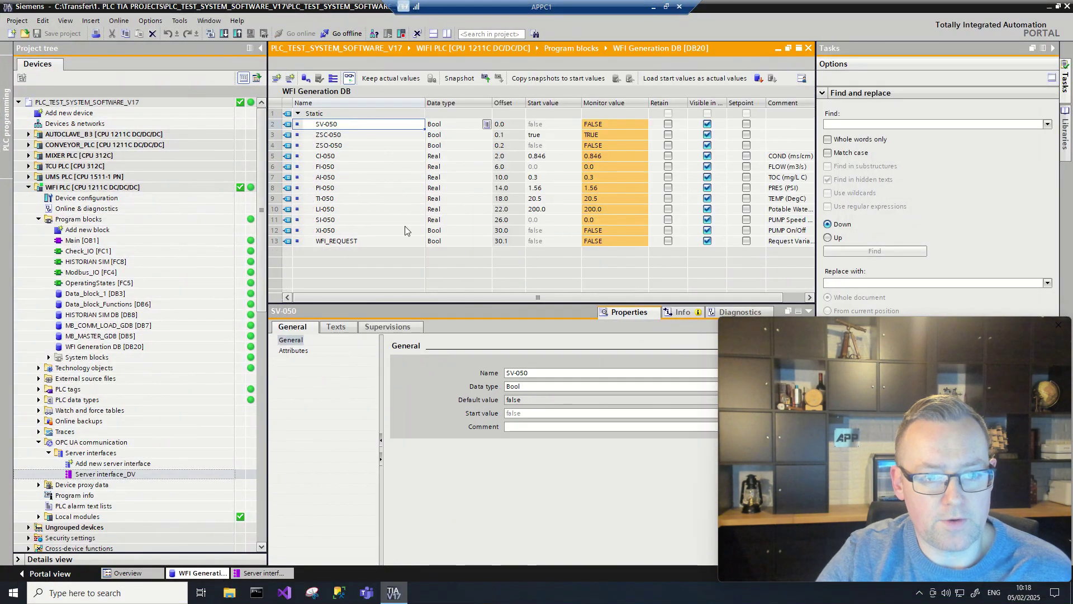
# Modify CI-050's live value to 0.7 and return to DeltaV Operate.
pyautogui.click(608, 155)
pyautogui.hotkey('shift', 'F2')
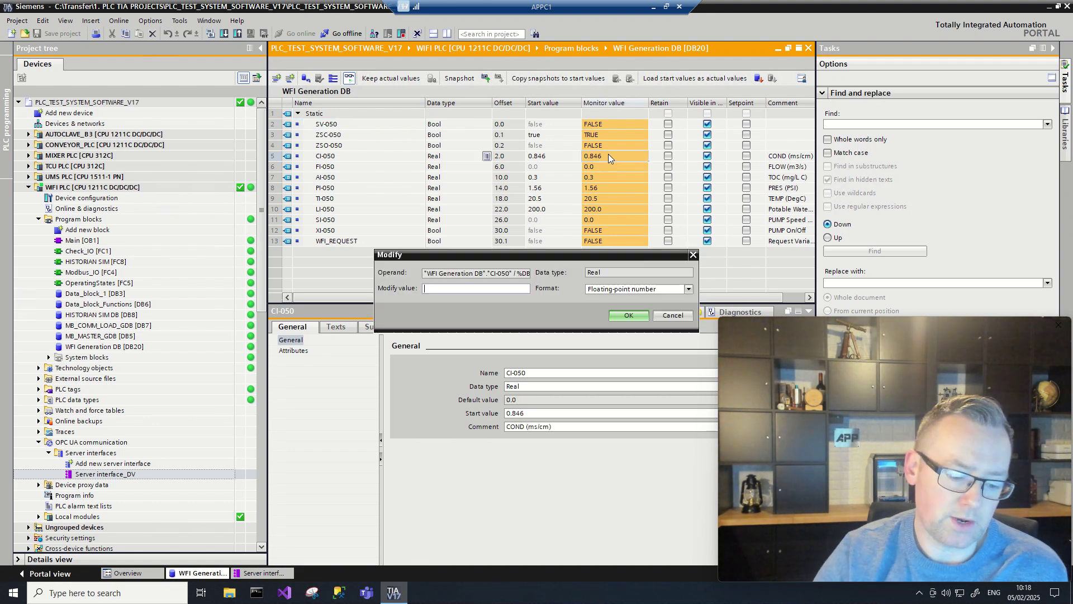
pyautogui.write('0.7')
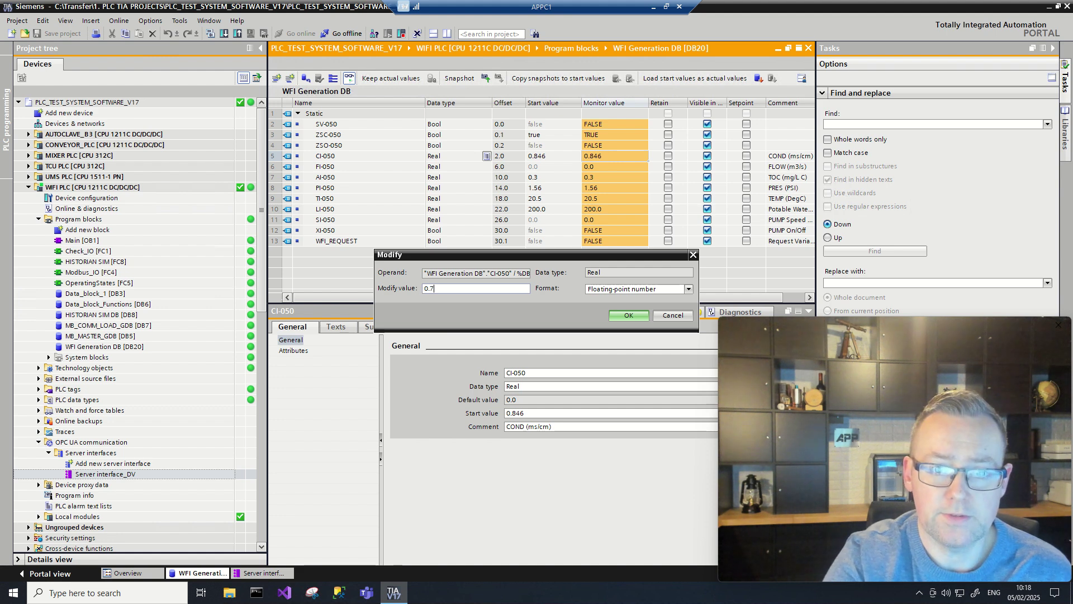
pyautogui.press('Return')
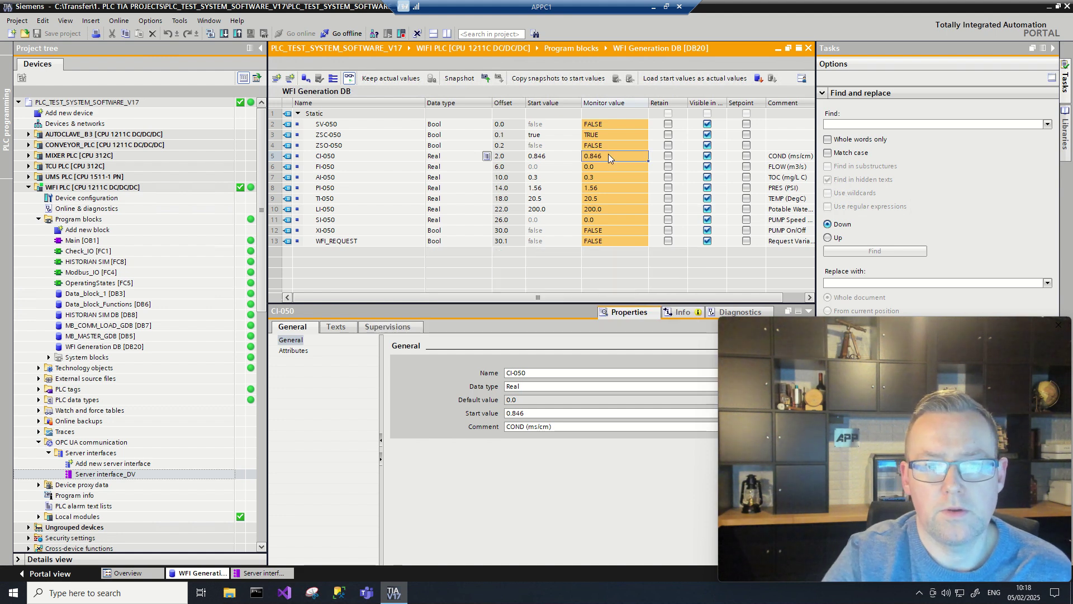
pyautogui.click(649, 7)
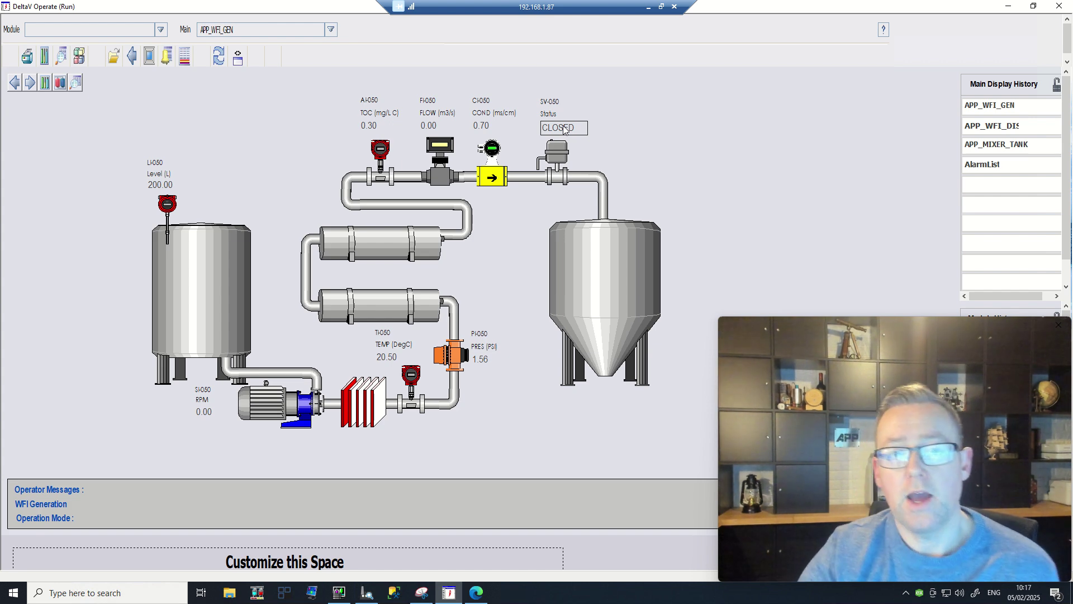
# Load APP_WFI_DIST and raise the WFI Request, then check WFI_REQUEST in TIA Portal.
pyautogui.click(114, 56)
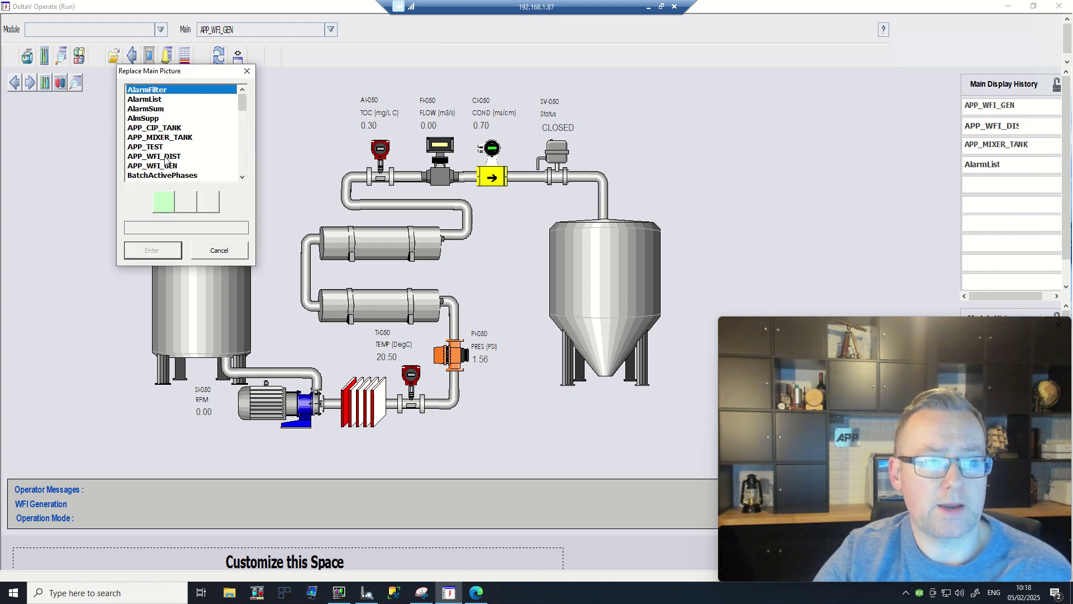
pyautogui.click(166, 157)
pyautogui.click(159, 250)
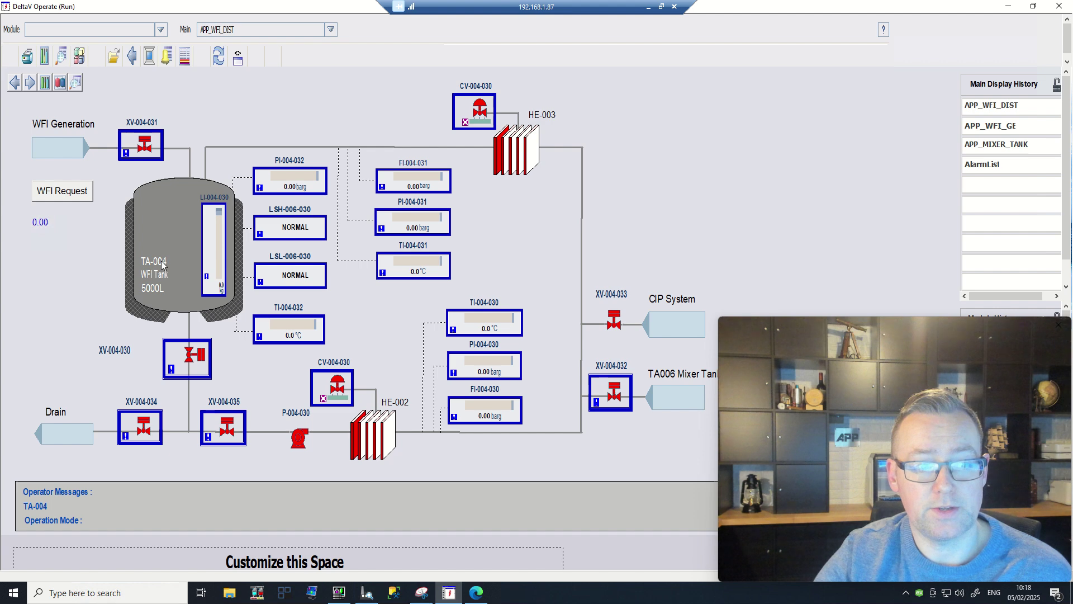
pyautogui.click(70, 193)
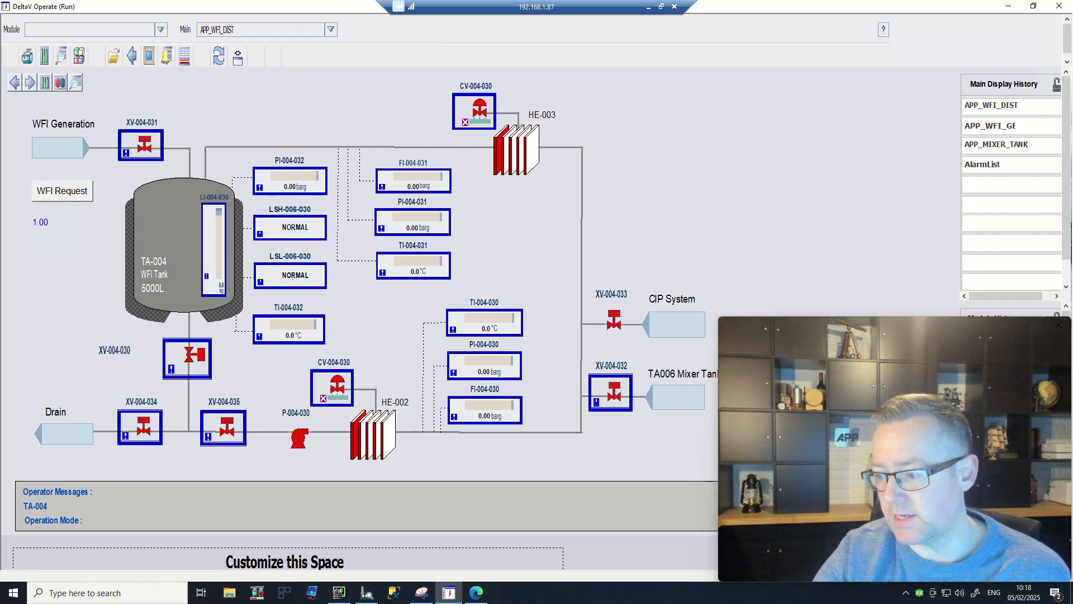
pyautogui.hotkey('alt', 'Tab')
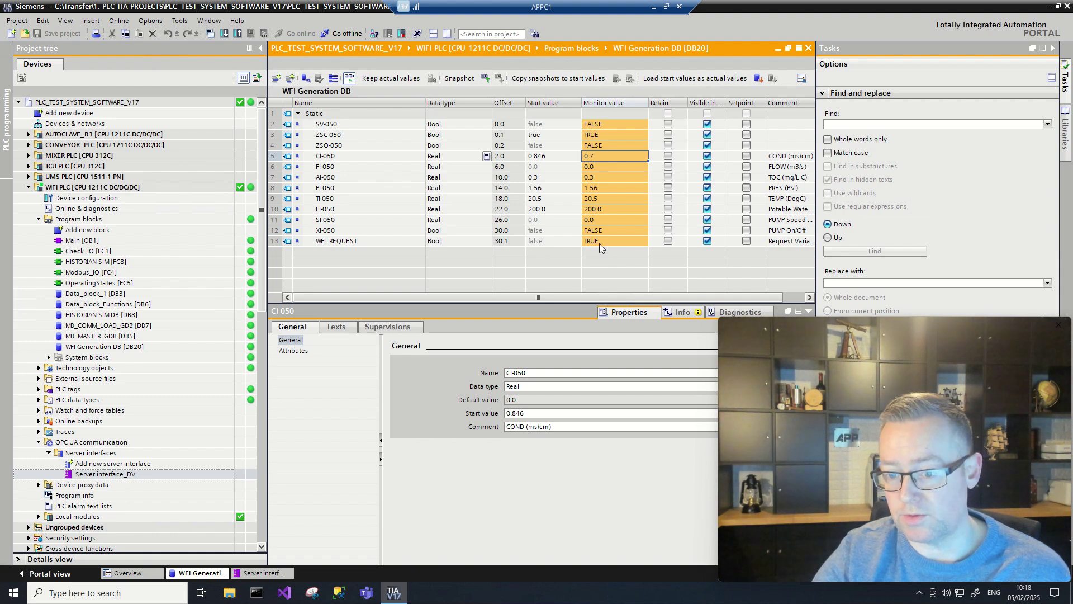
# Restore the TIA Portal window and clear the WFI Request, dismissing the write-pending error.
pyautogui.doubleClick(581, 7)
pyautogui.moveTo(585, 46); pyautogui.dragTo(686, 203)
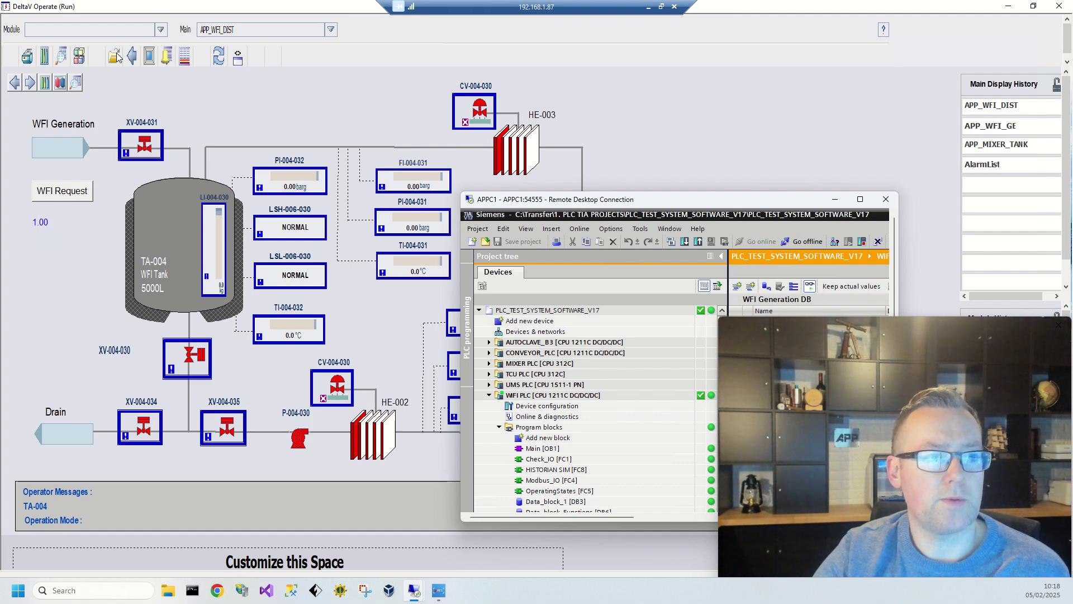
pyautogui.click(68, 193)
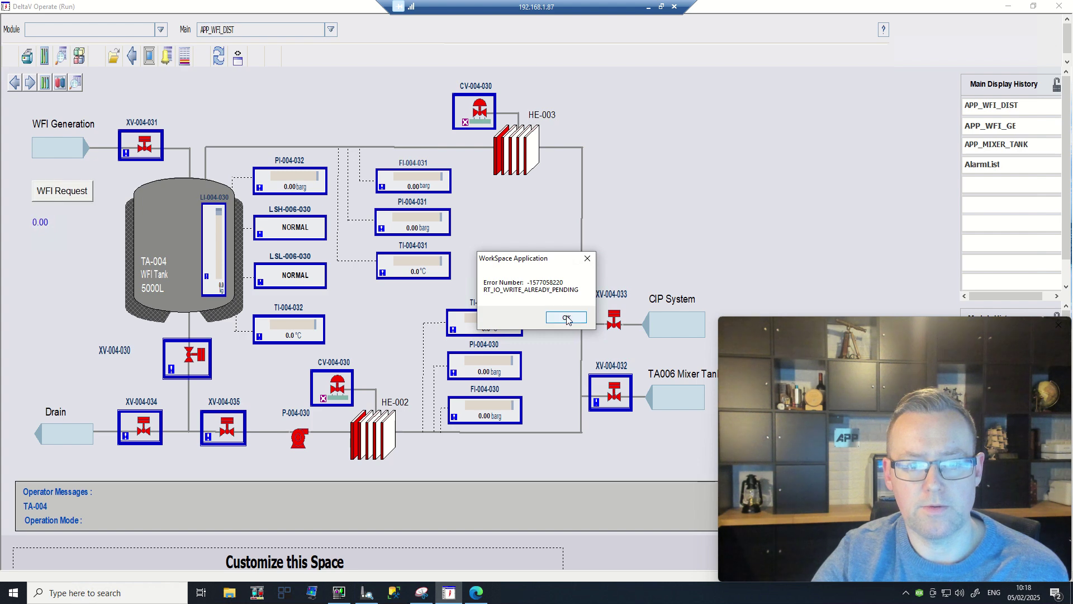
pyautogui.click(559, 316)
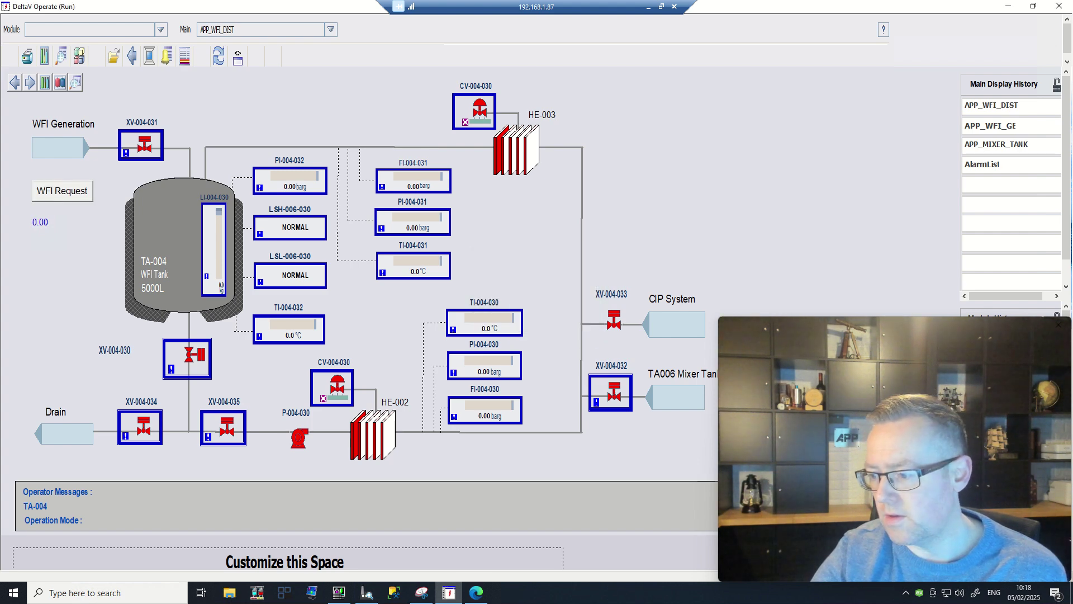
# Check WFI_REQUEST is FALSE in TIA Portal, minimize it, and open the PID 004 PDF.
pyautogui.hotkey('alt', 'Tab')
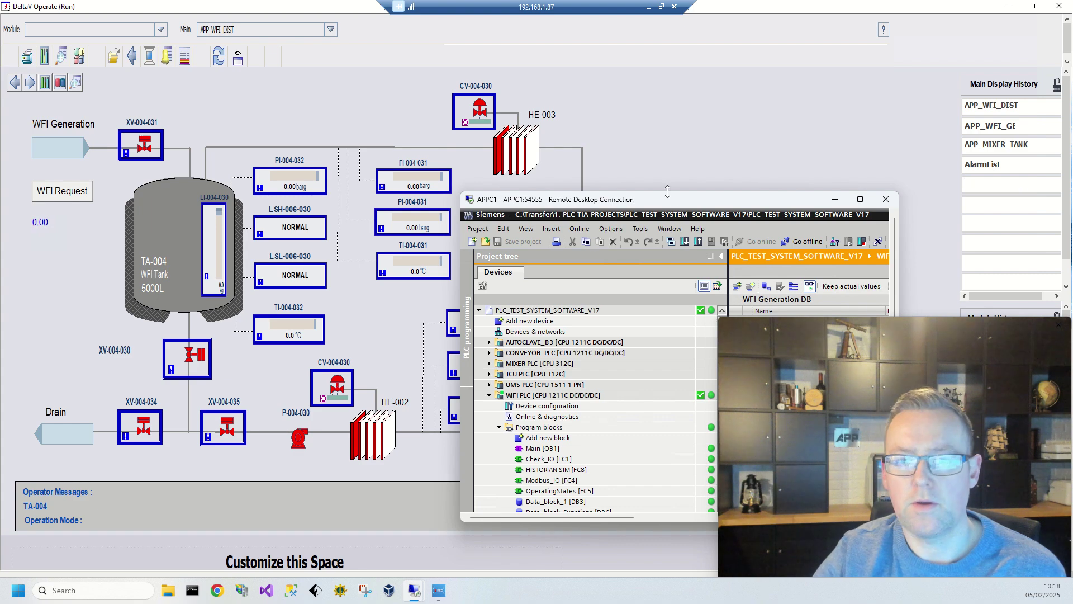
pyautogui.moveTo(693, 206); pyautogui.dragTo(651, 1)
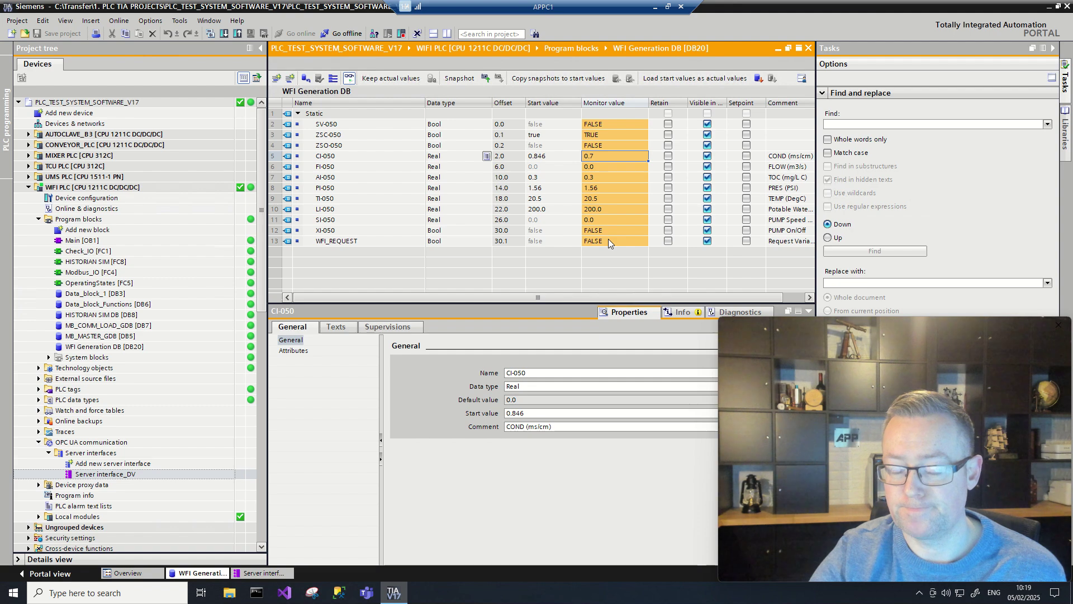
pyautogui.click(655, 6)
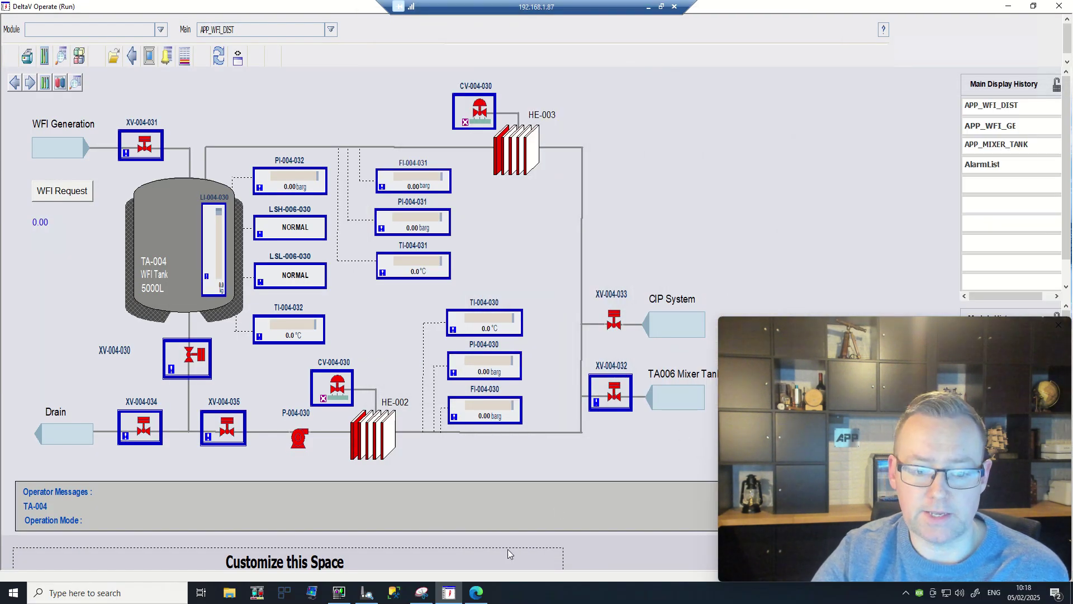
pyautogui.click(476, 594)
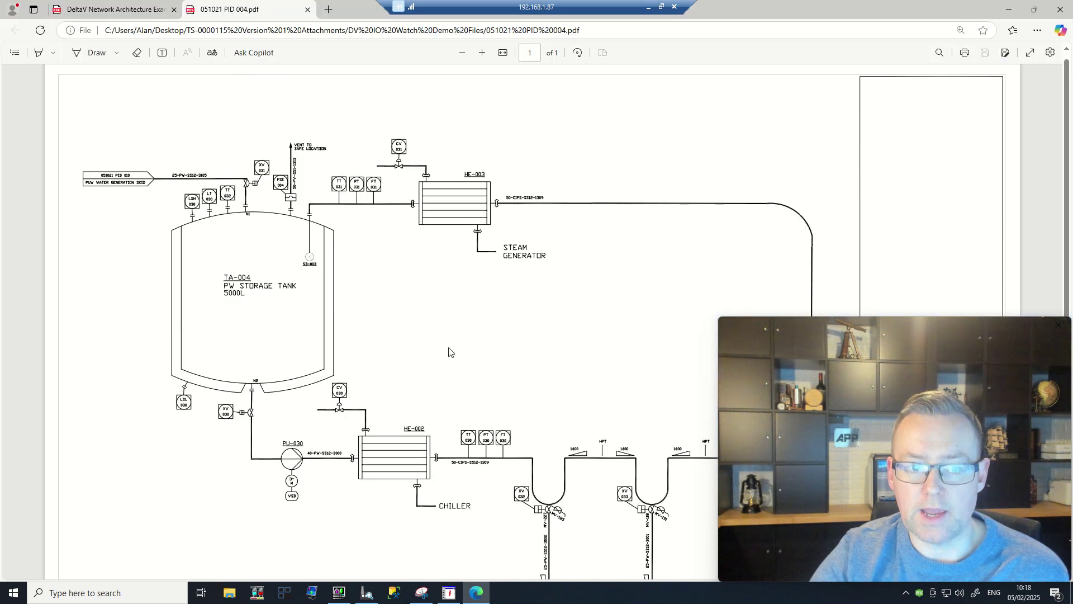
# View the DeltaV Network Architecture Example diagram, then bring DeltaV Explorer forward.
pyautogui.click(115, 10)
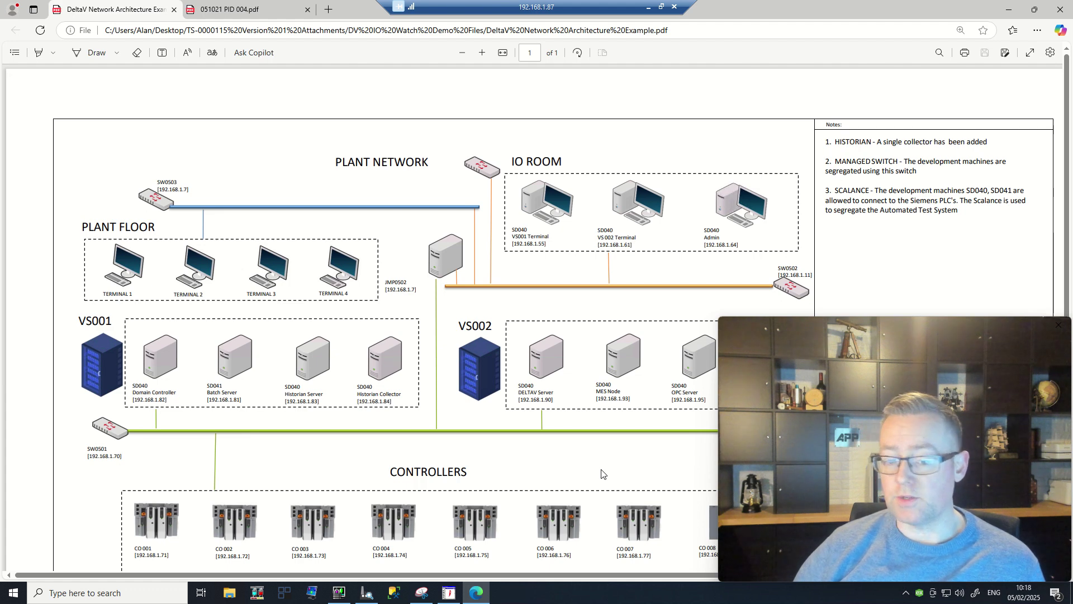
pyautogui.click(368, 594)
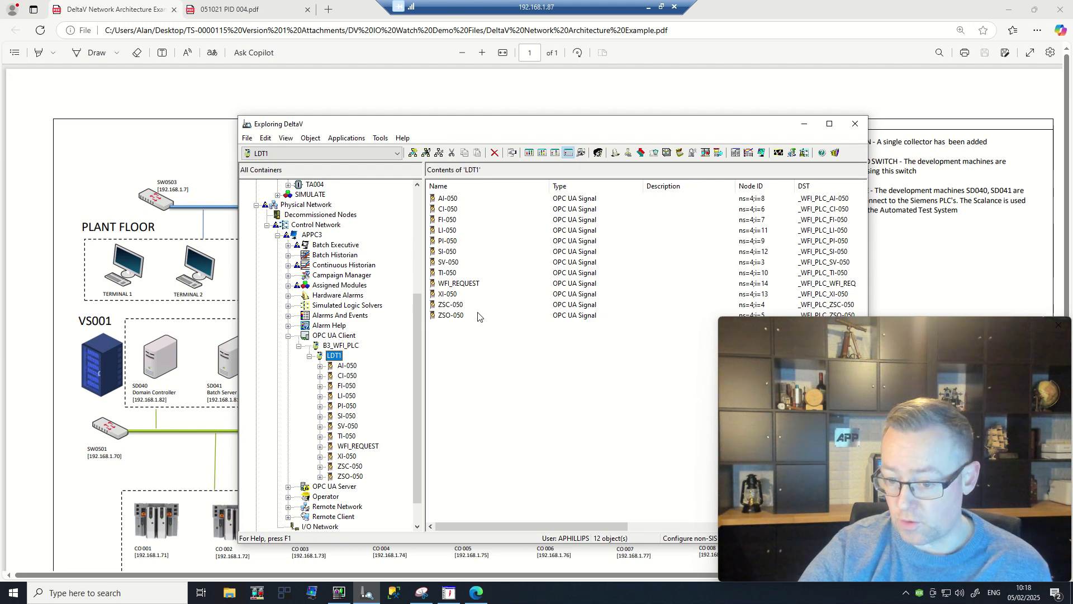